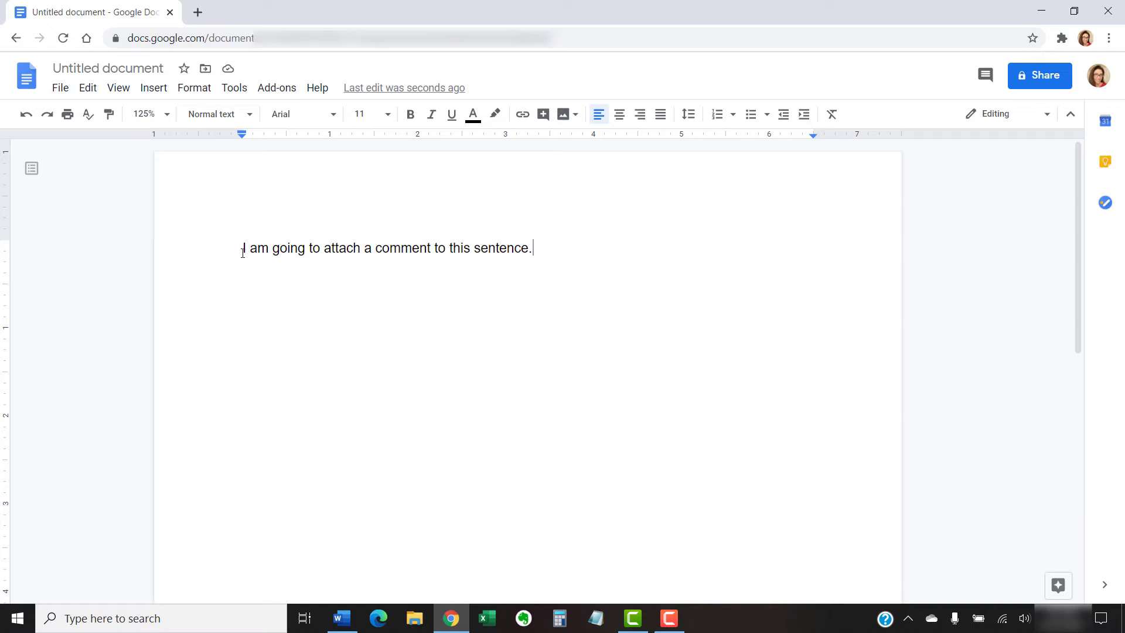
# - Select the whole sentence and post the comment 'Example comment.' on it
pyautogui.moveTo(242, 253); pyautogui.dragTo(546, 260)
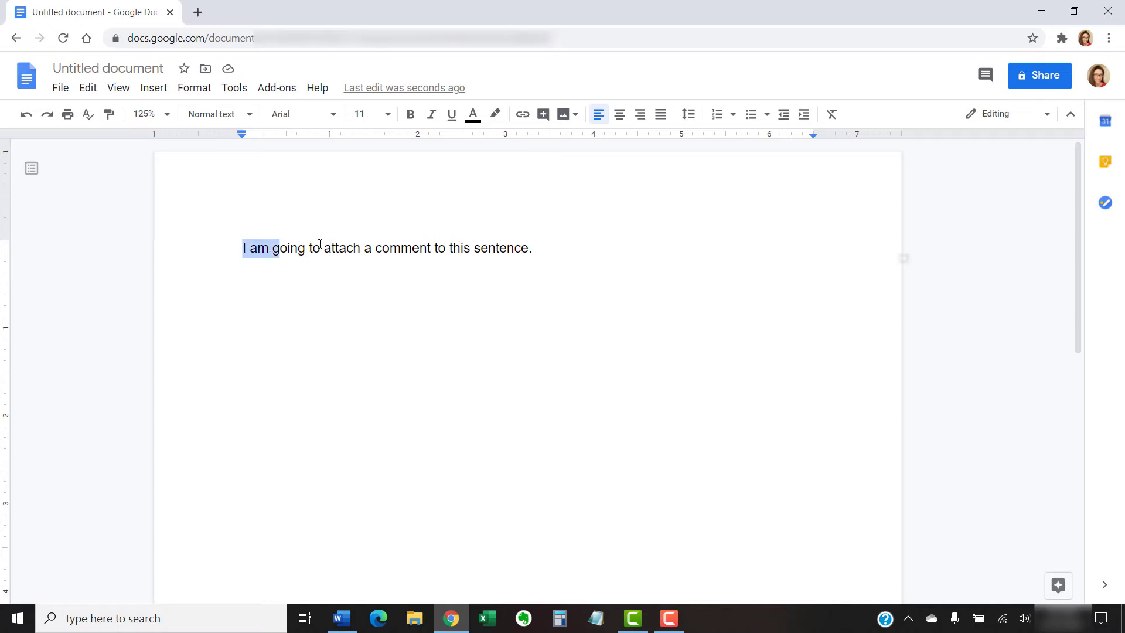
pyautogui.rightClick(432, 248)
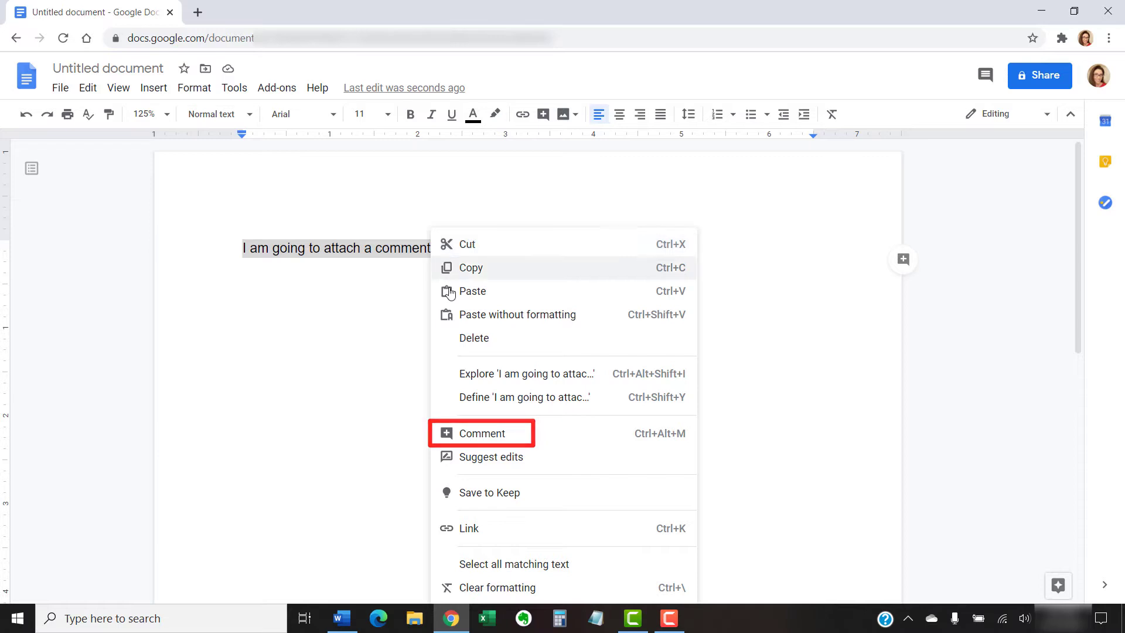
pyautogui.click(479, 433)
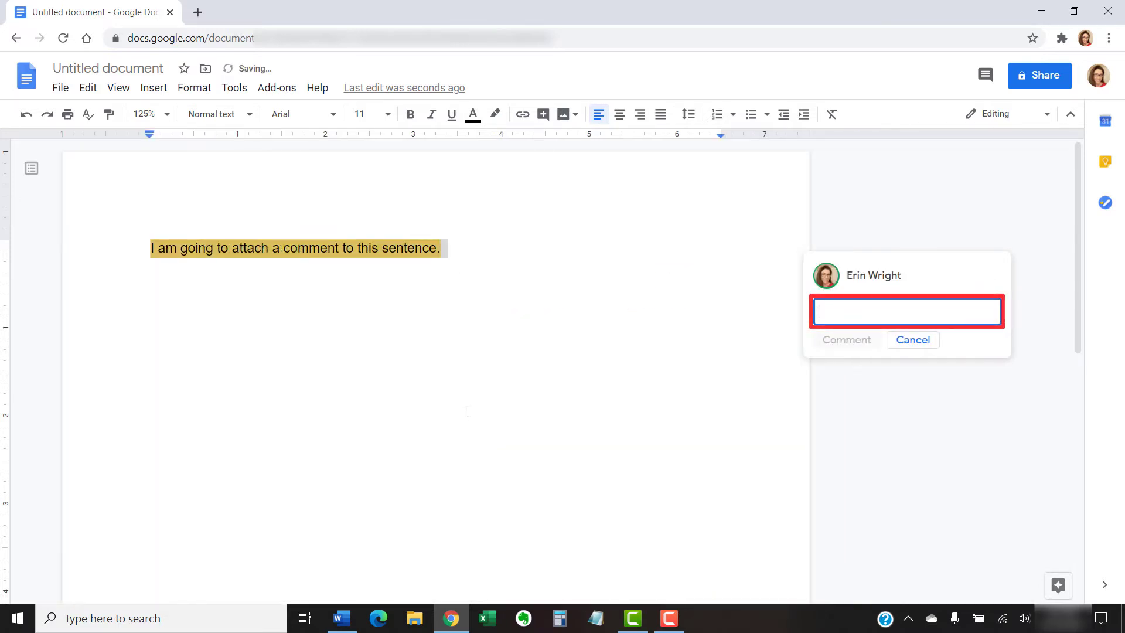
pyautogui.write('Exam')
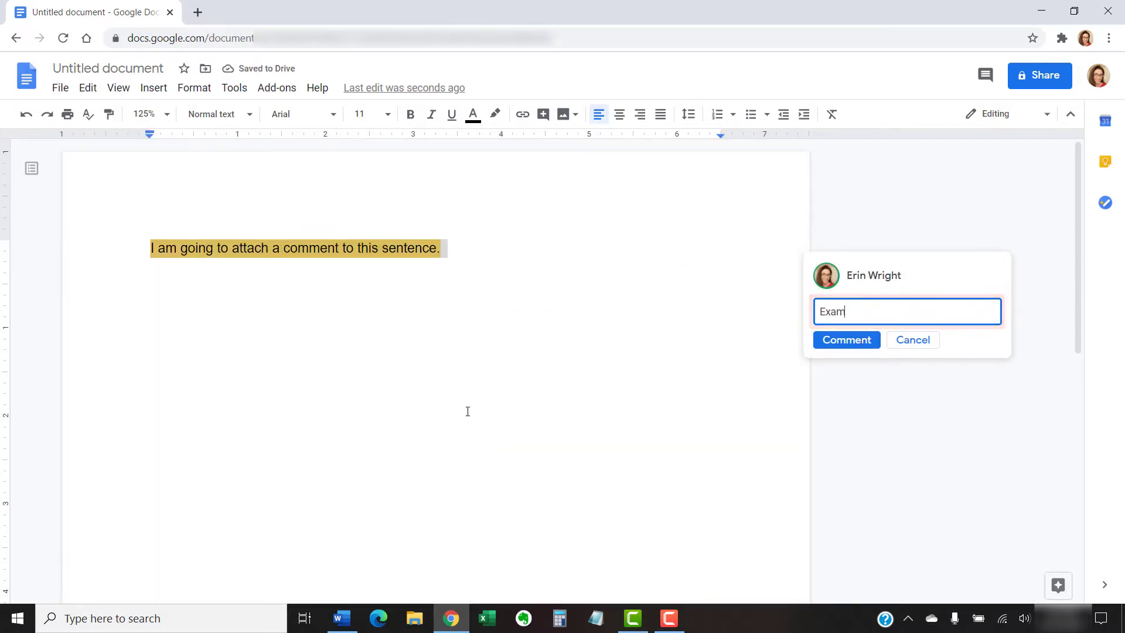
pyautogui.write('ple comment.')
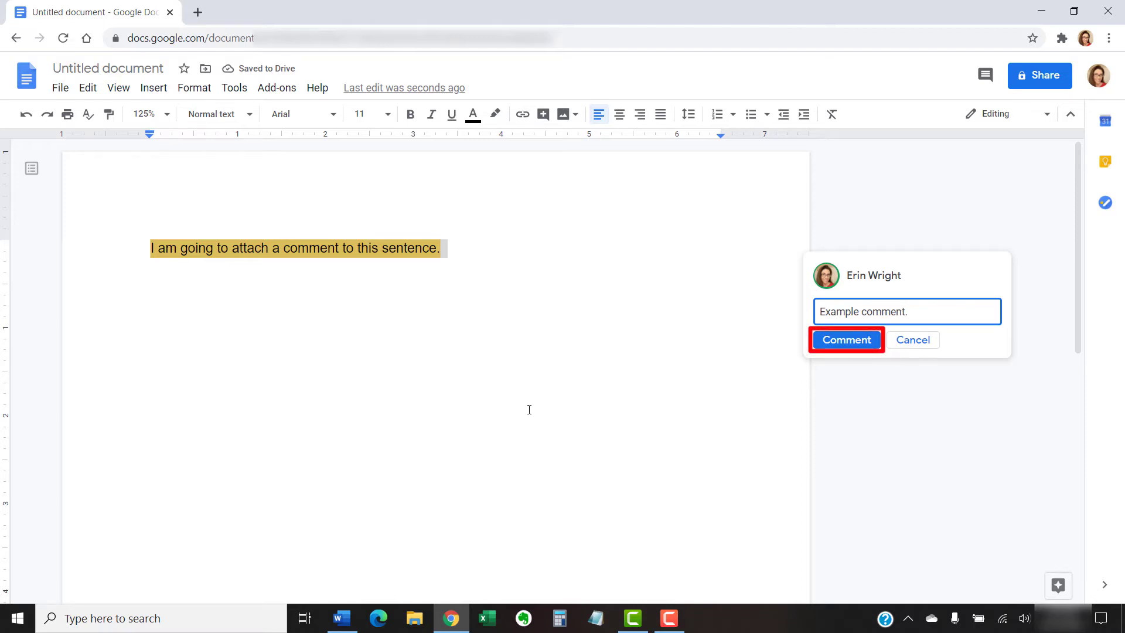
pyautogui.click(830, 339)
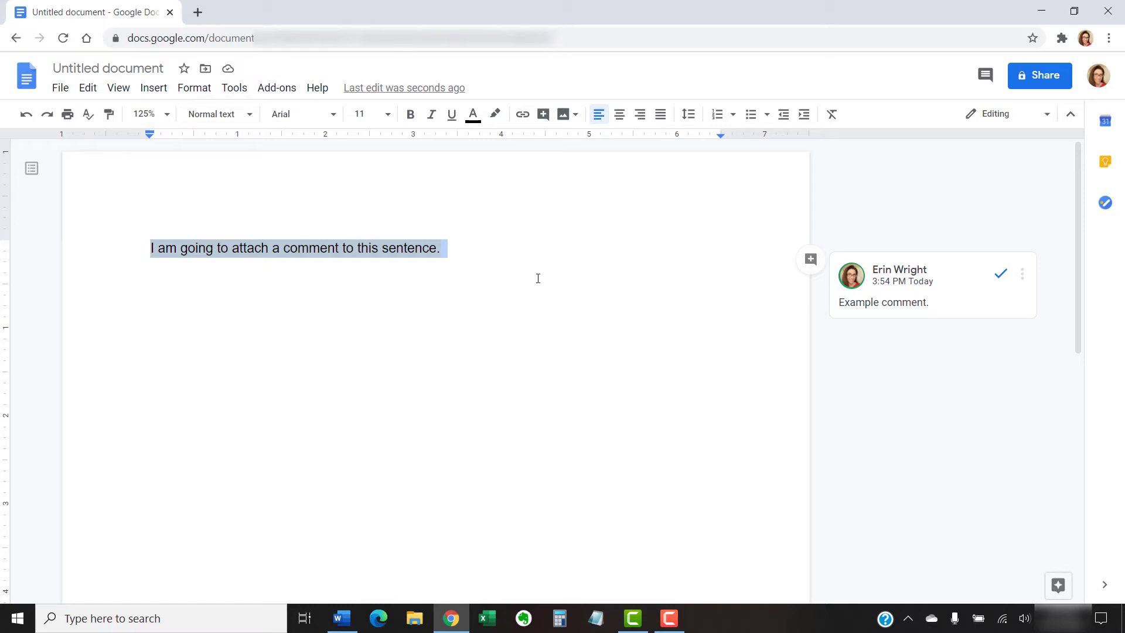
pyautogui.click(534, 271)
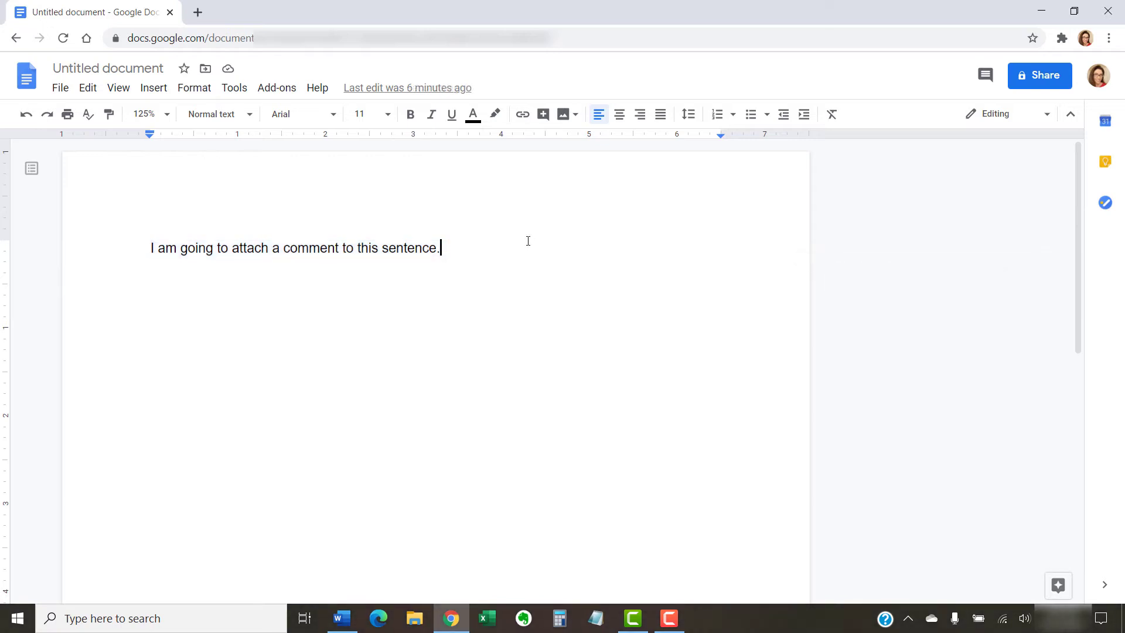
pyautogui.moveTo(140, 245); pyautogui.dragTo(466, 242)
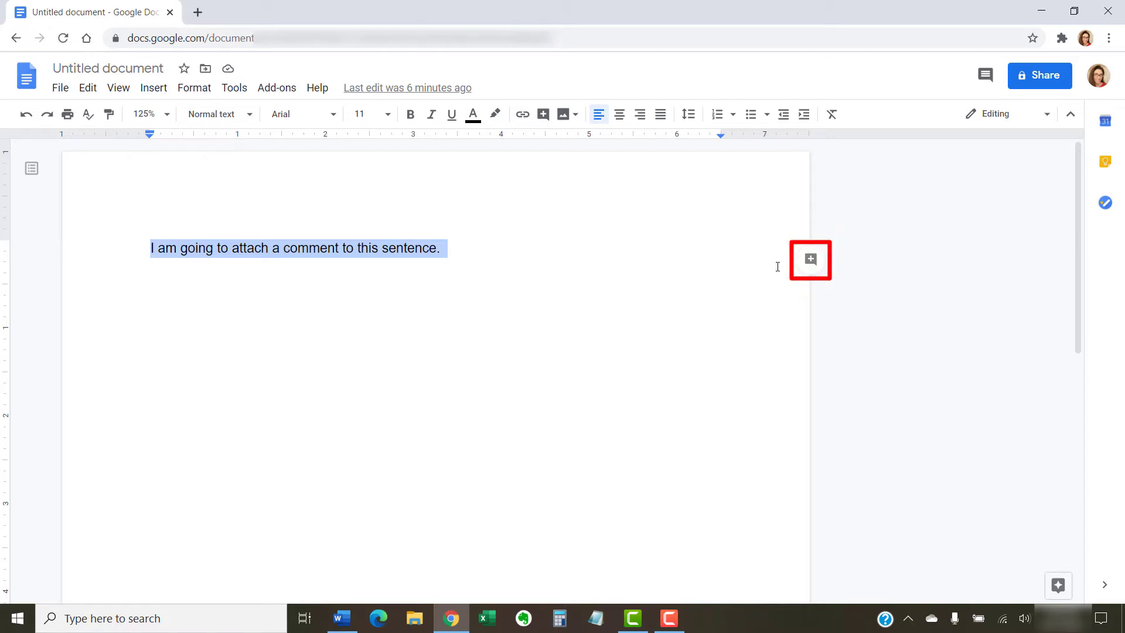
pyautogui.click(810, 260)
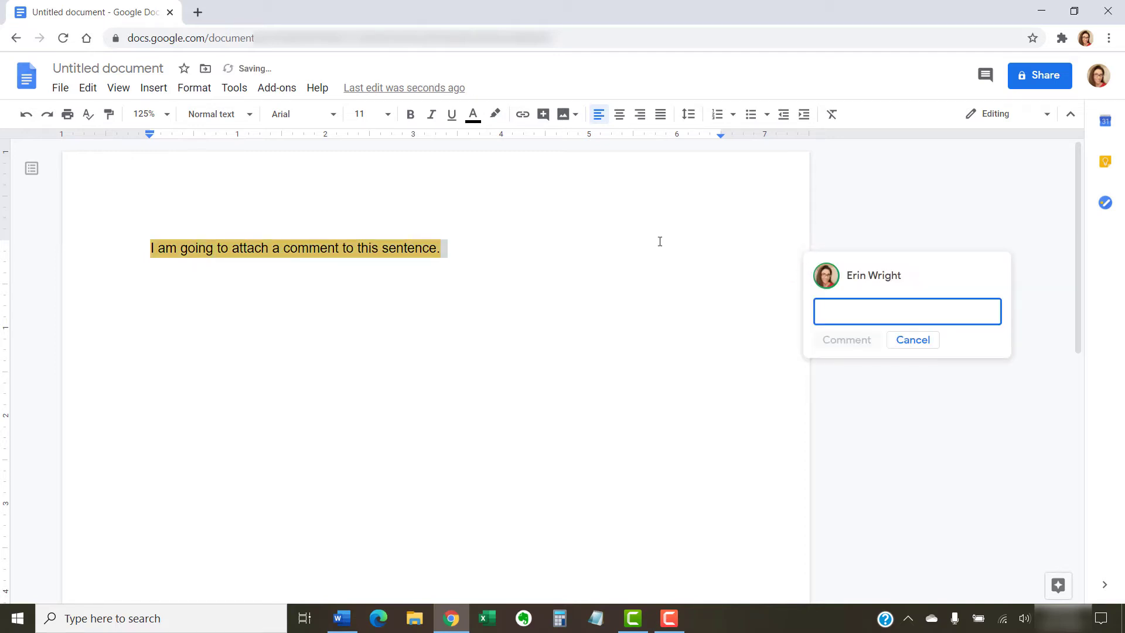
pyautogui.click(500, 248)
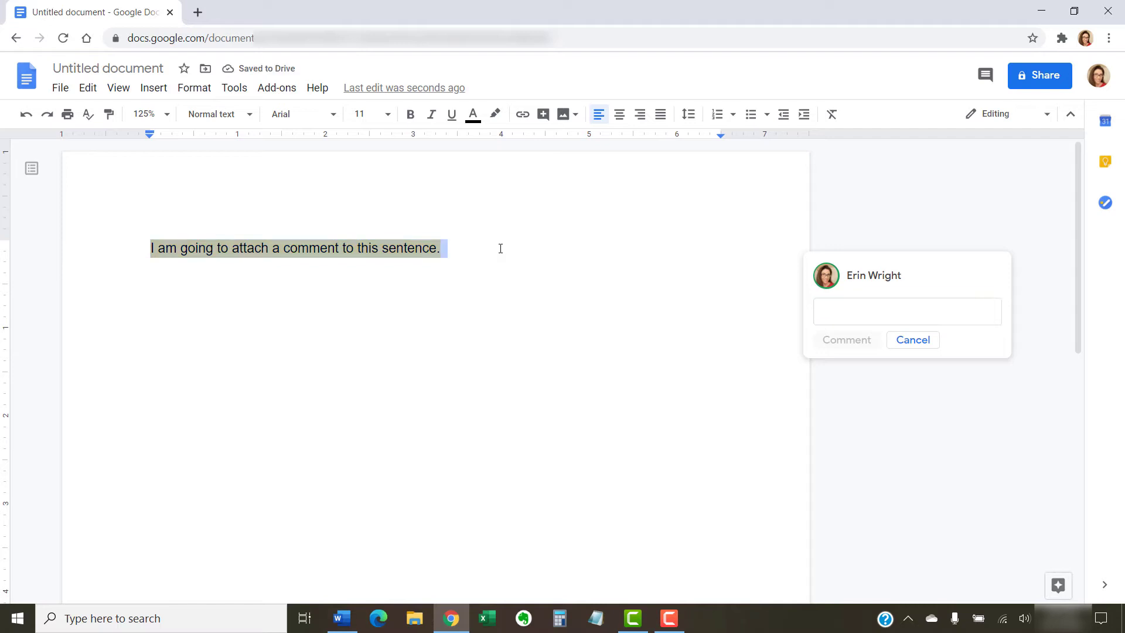
pyautogui.click(543, 115)
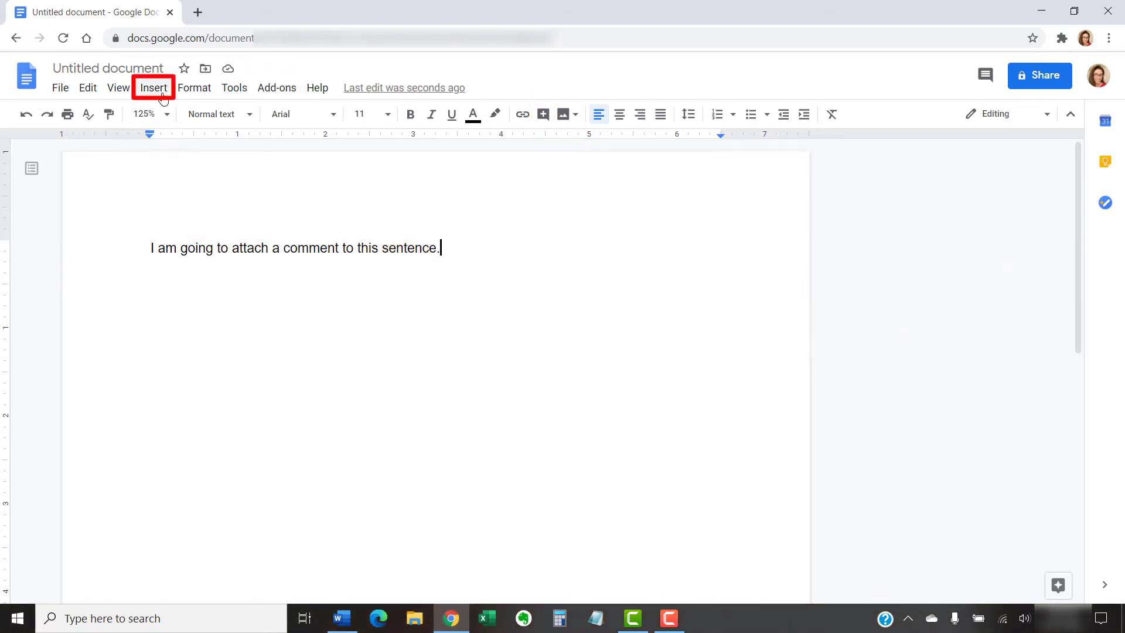
pyautogui.click(161, 95)
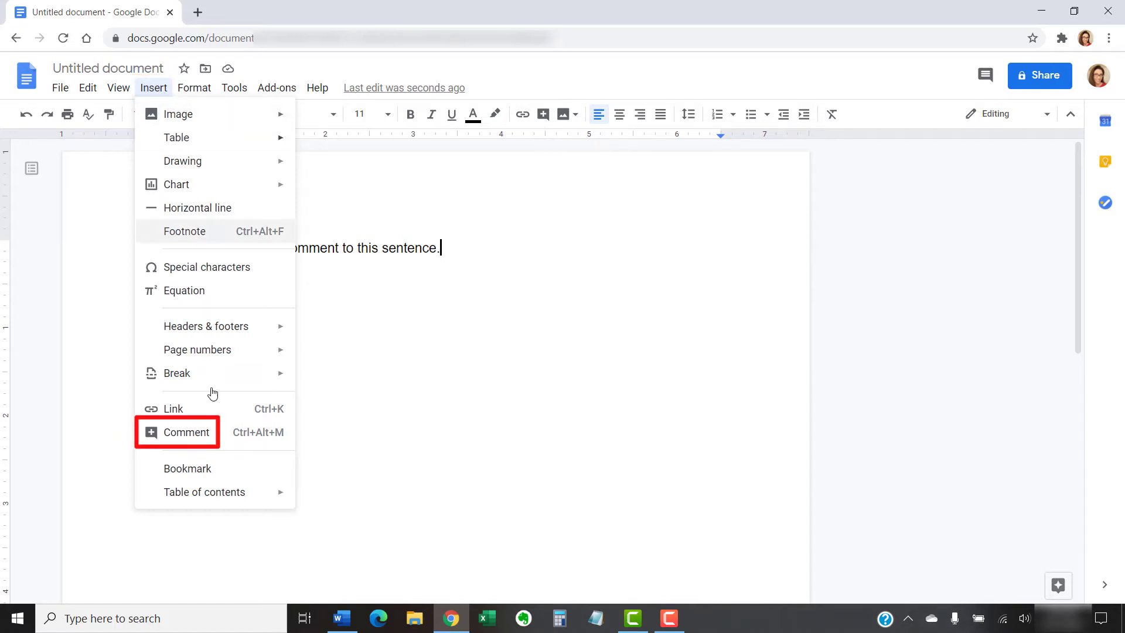
pyautogui.click(208, 432)
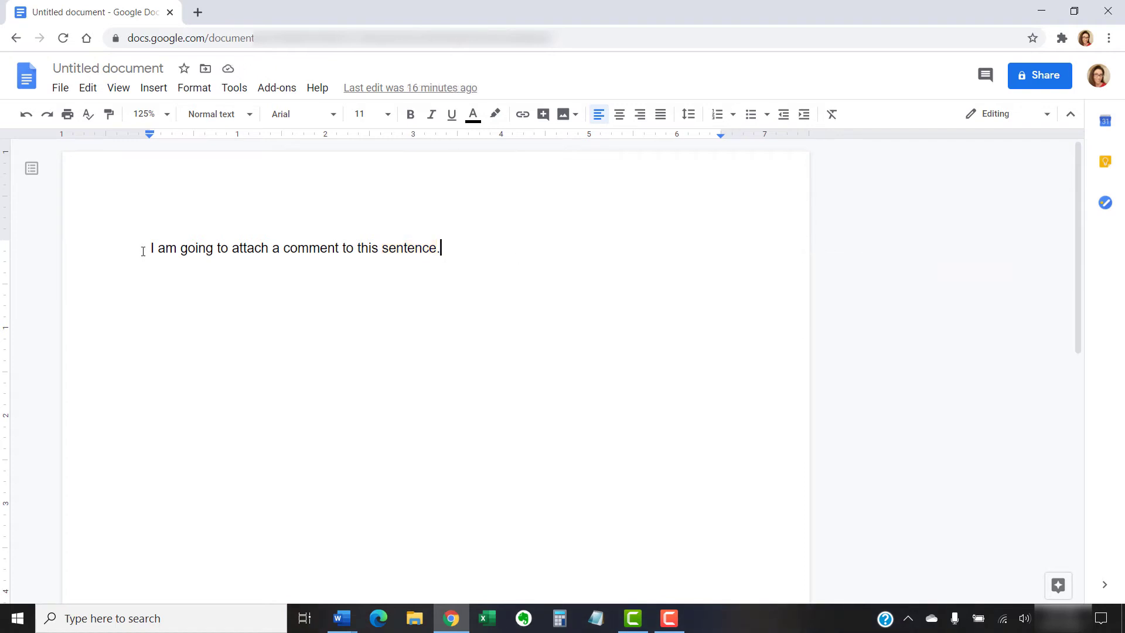
# - Select the sentence, discard a comment started from history, and open a fresh empty comment box
pyautogui.click(145, 249)
pyautogui.moveTo(150, 248); pyautogui.dragTo(446, 252)
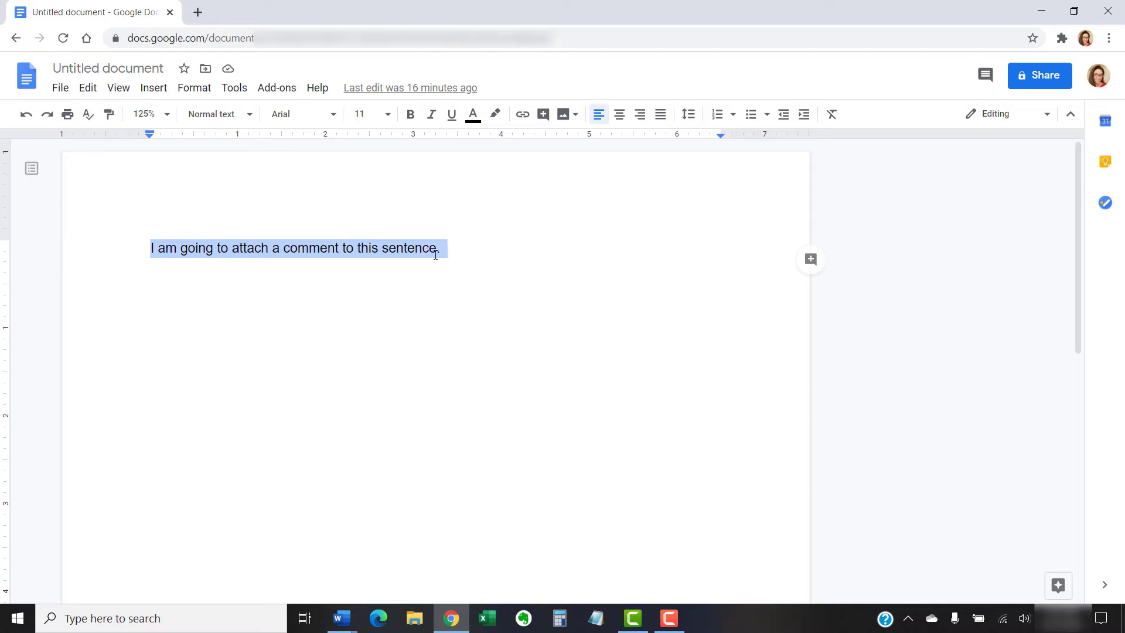
pyautogui.click(980, 74)
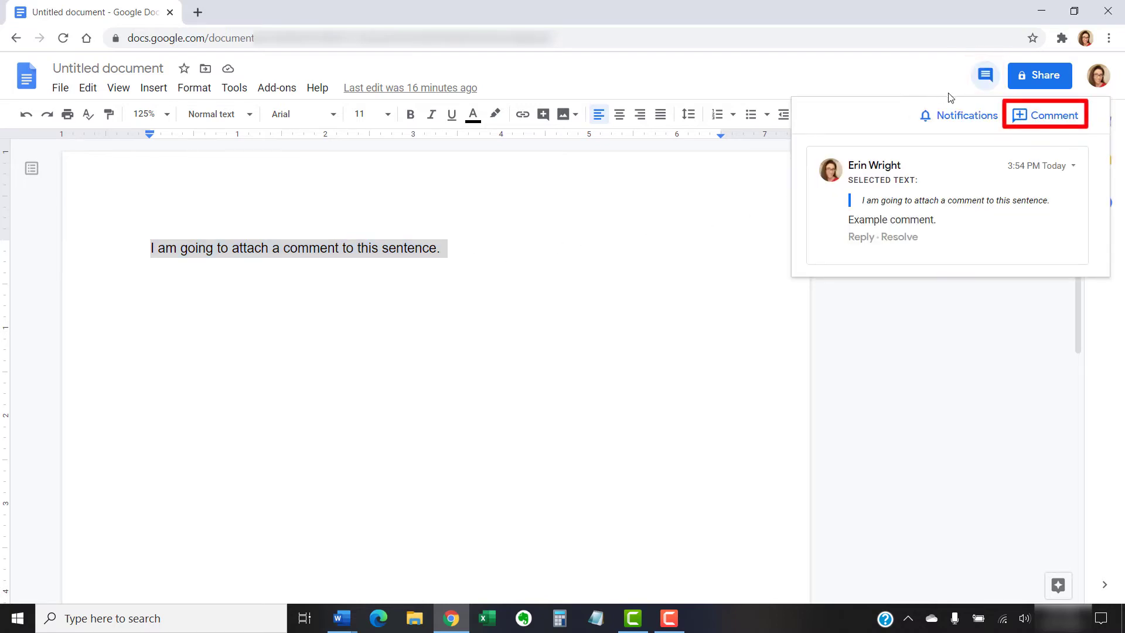
pyautogui.click(1038, 115)
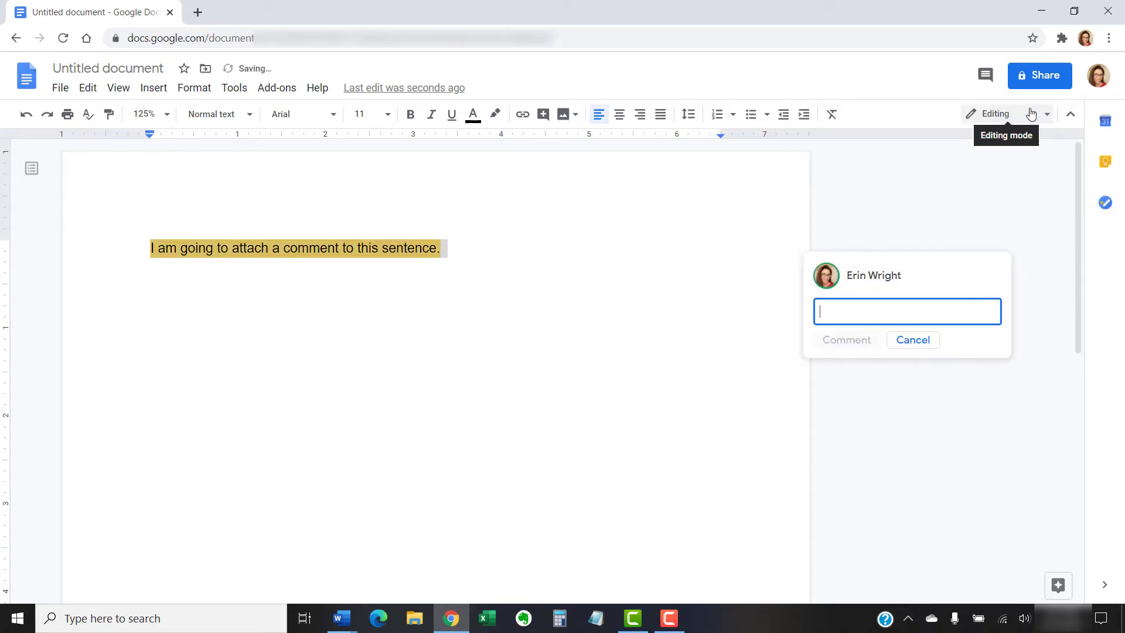
pyautogui.click(460, 347)
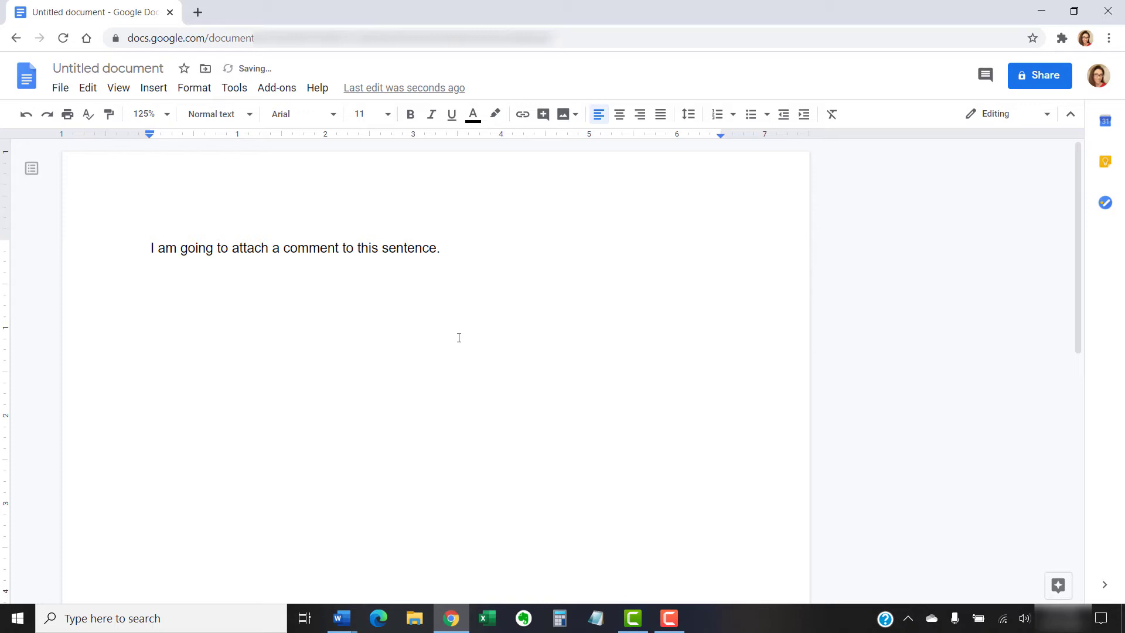
pyautogui.hotkey('ctrl', 'alt', 'm')
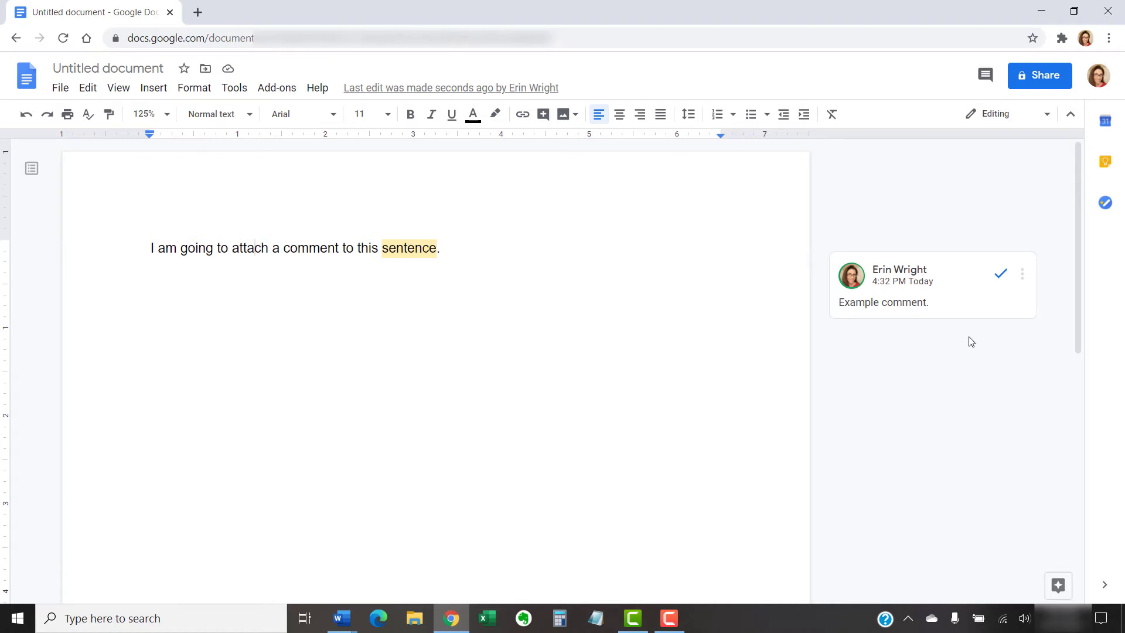
# - Post the reply 'Example response.' on the margin comment, then return to the document
pyautogui.click(970, 315)
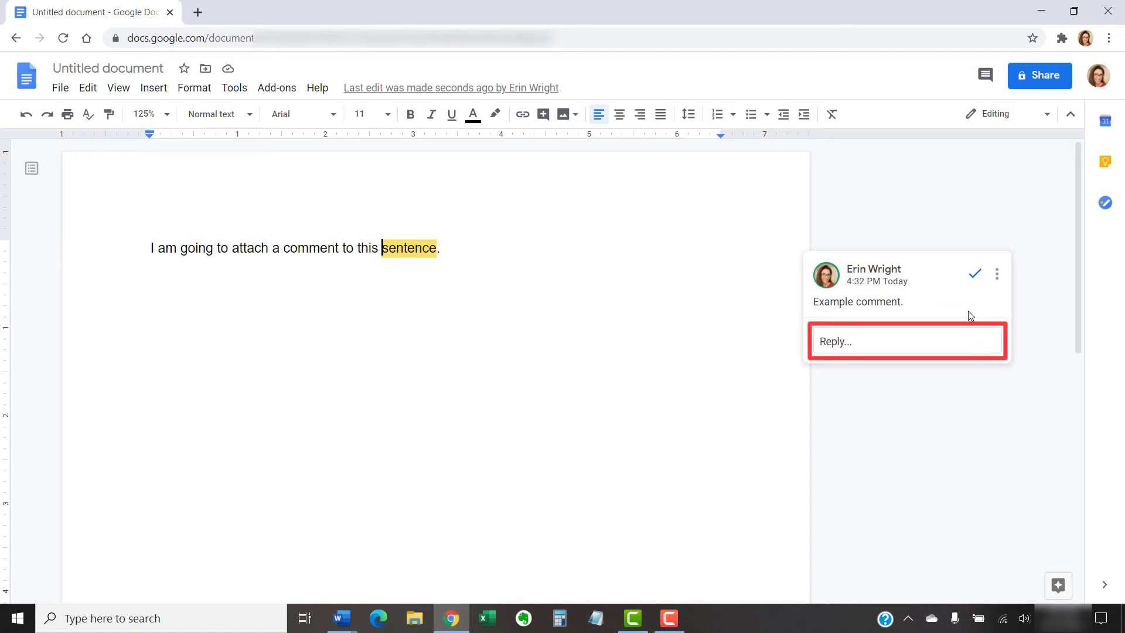
pyautogui.click(920, 342)
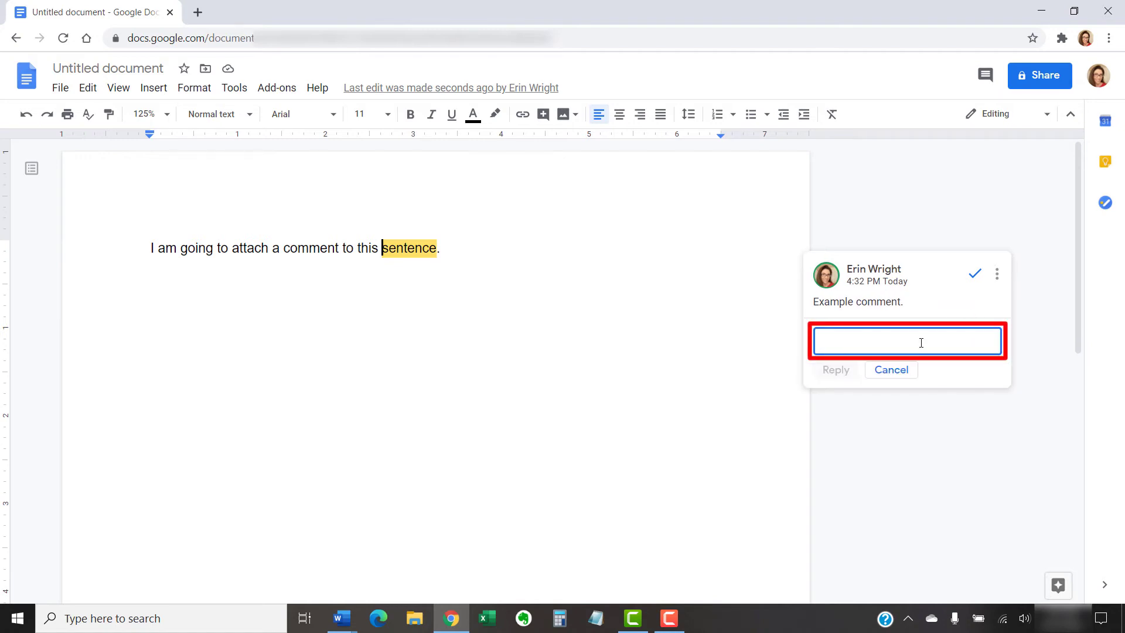
pyautogui.write('Example response.')
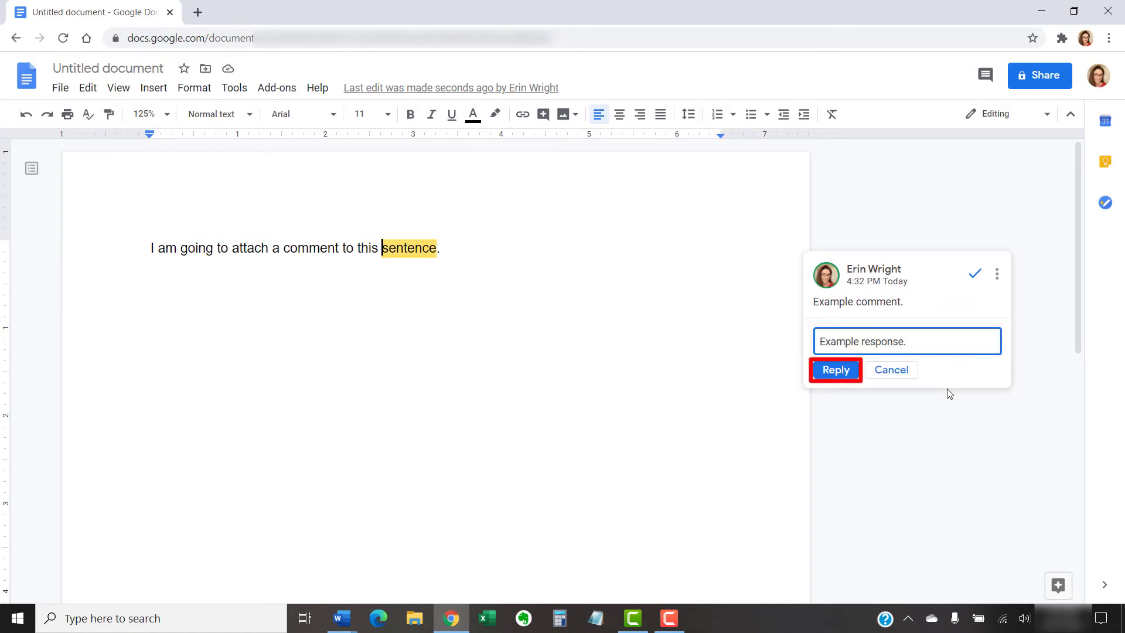
pyautogui.click(836, 370)
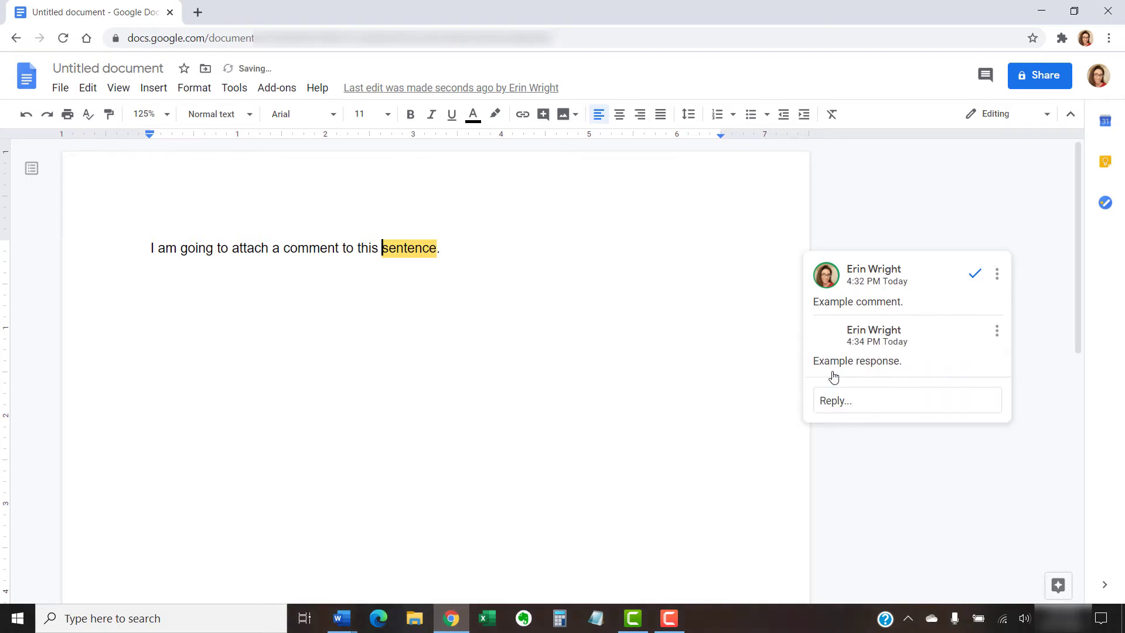
pyautogui.click(530, 427)
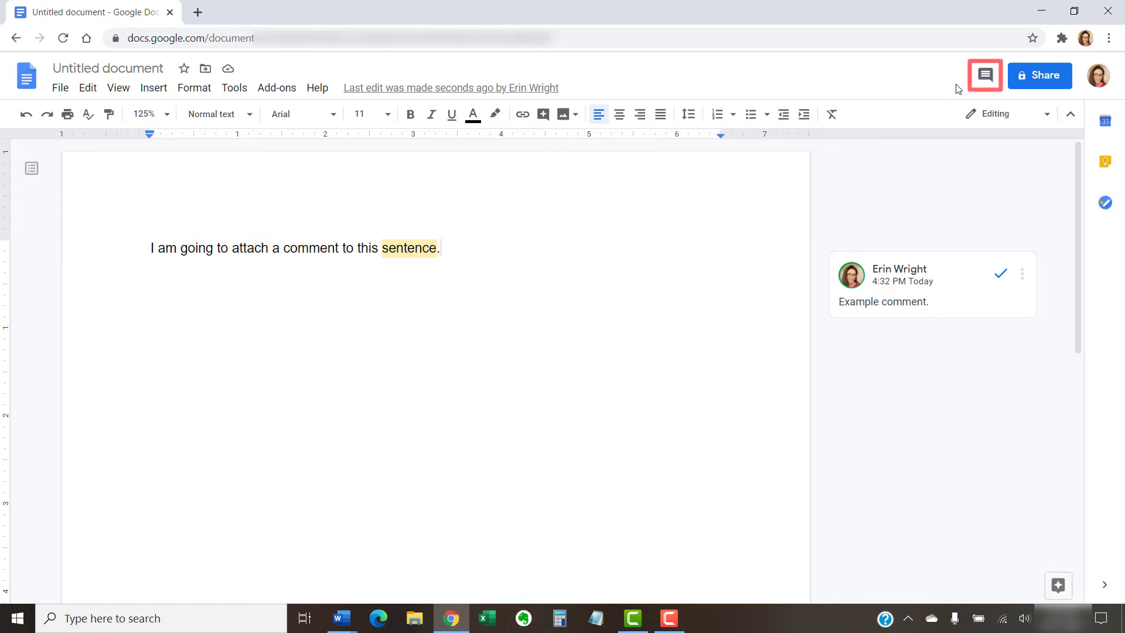
# - Post 'Example response.' under the 4:32 PM comment from the comment history panel
pyautogui.click(985, 78)
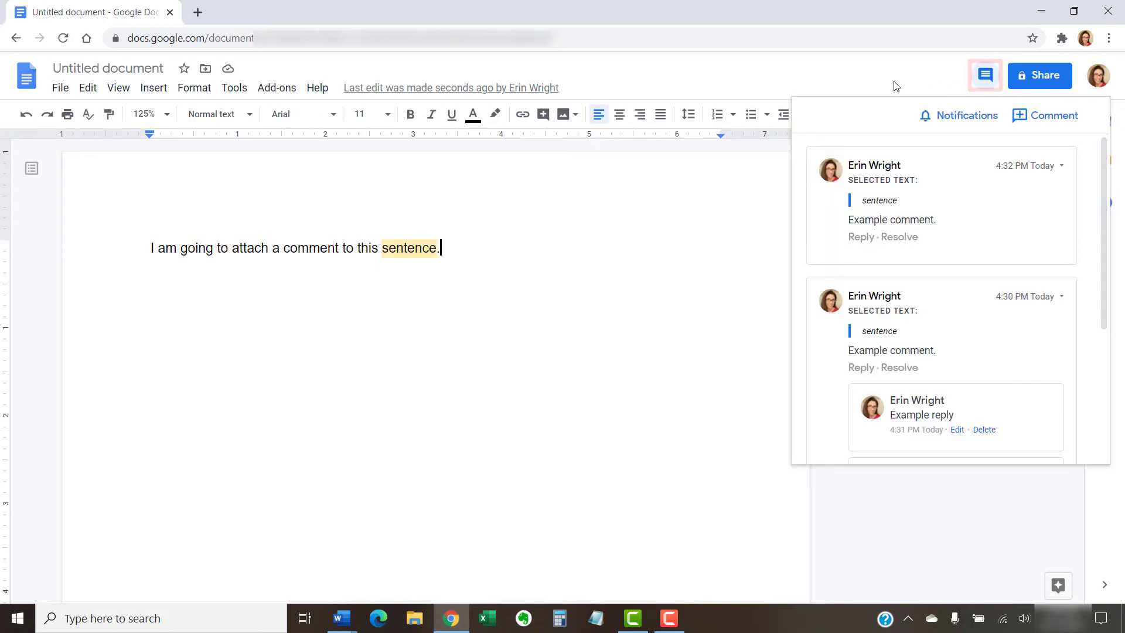
pyautogui.click(859, 239)
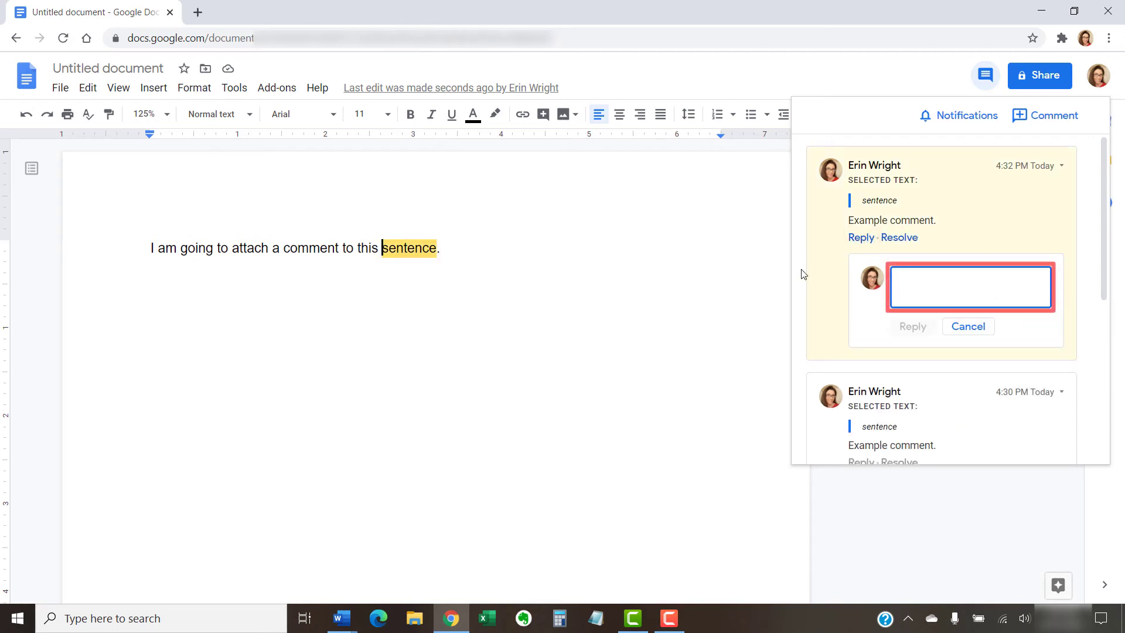
pyautogui.write('Example response.')
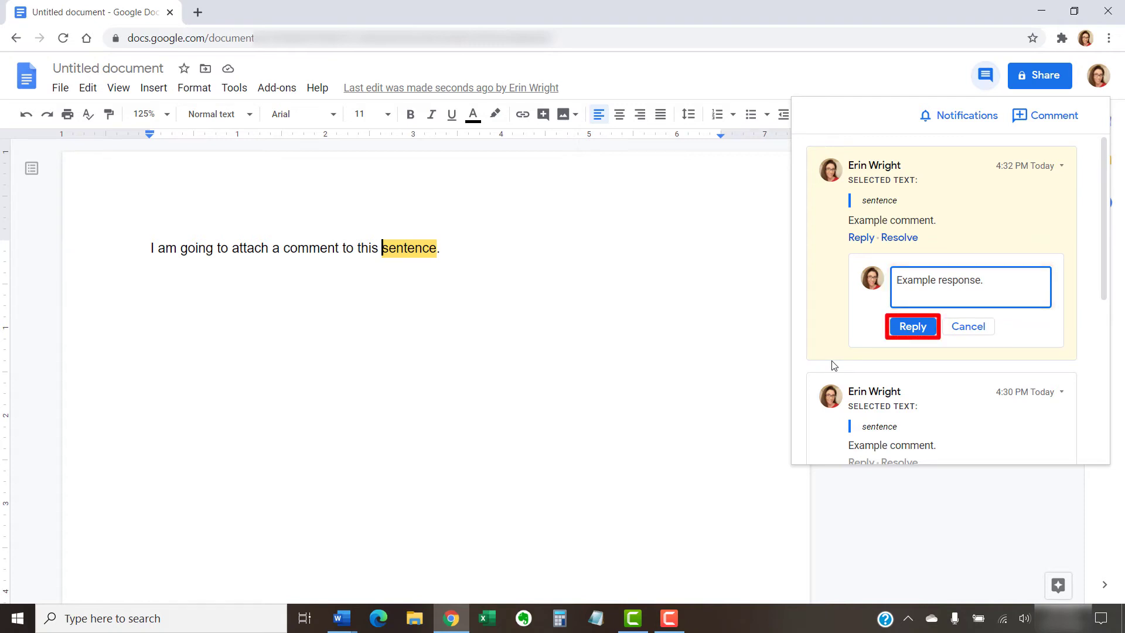
pyautogui.click(899, 330)
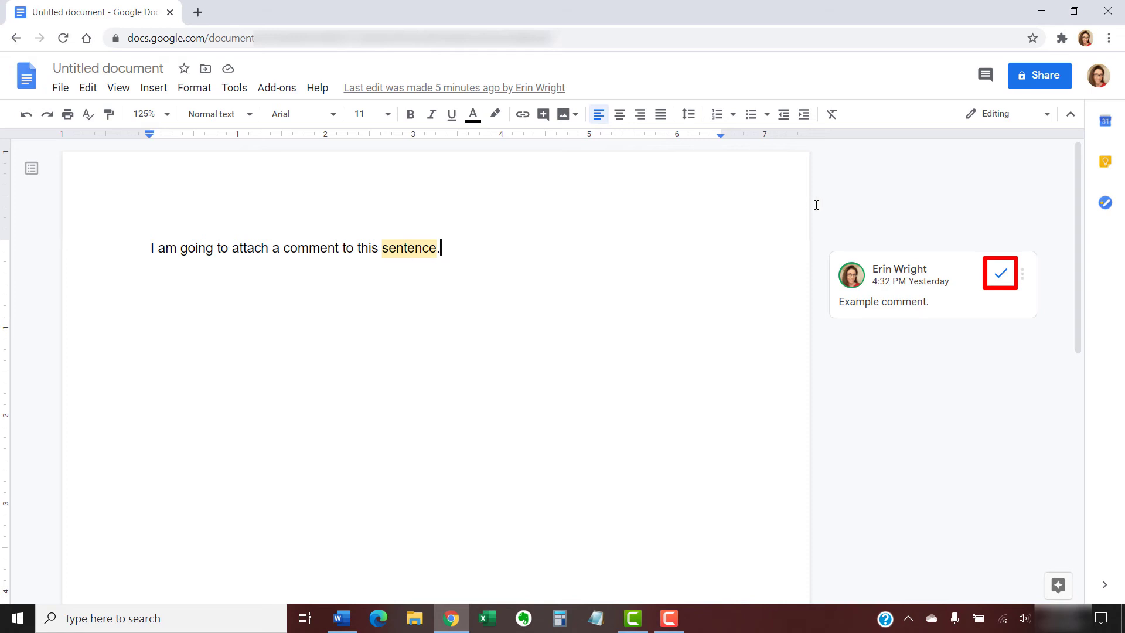
# - Mark the margin comment on 'sentence' as resolved with its checkmark
pyautogui.click(999, 274)
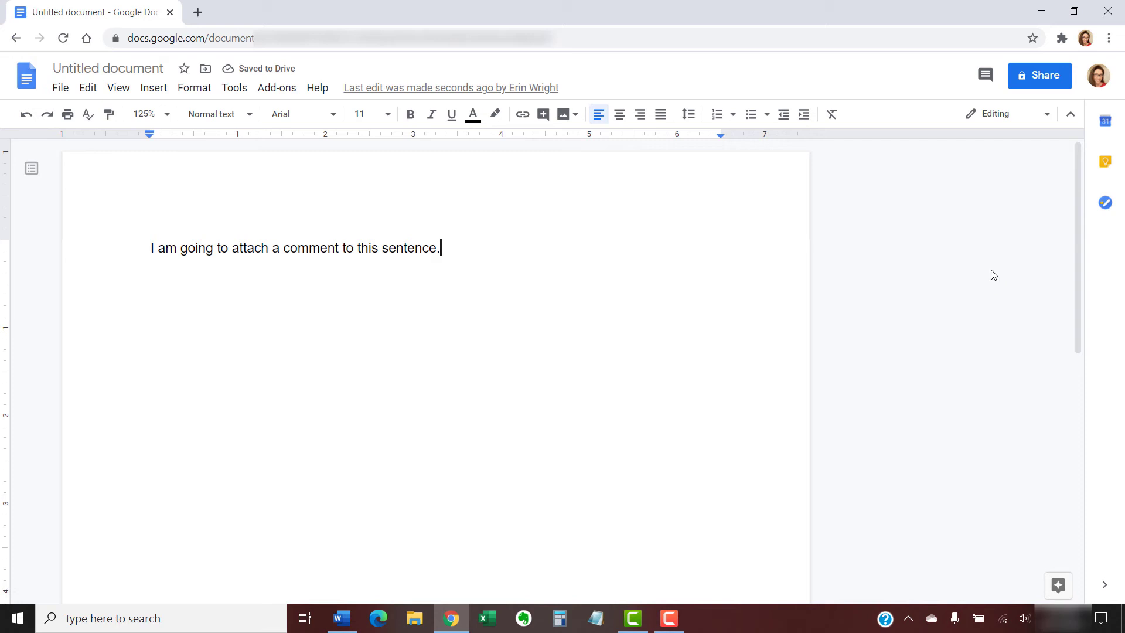
# - In the comment history, mark the 4:30 PM thread resolved, then re-open it
pyautogui.click(983, 84)
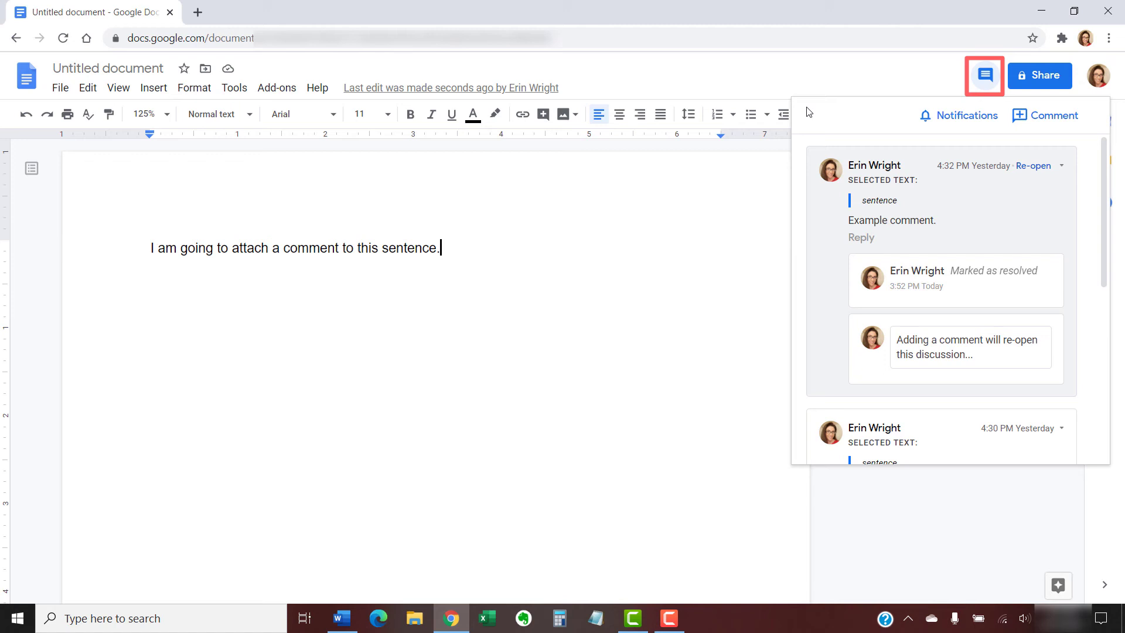
pyautogui.scroll(-3, 955, 433)
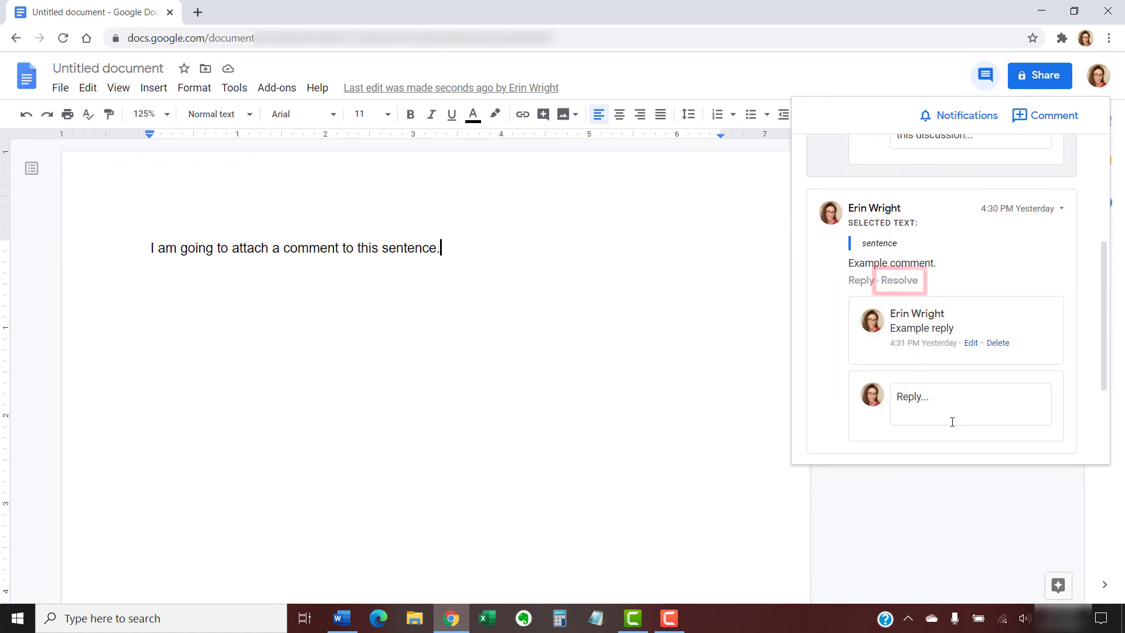
pyautogui.click(897, 281)
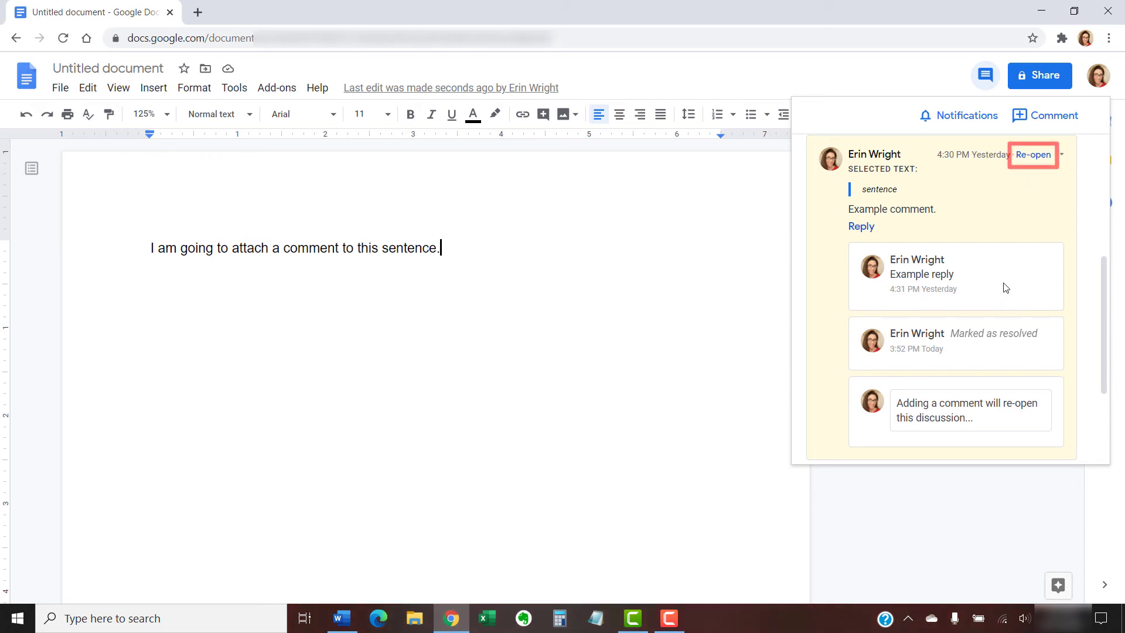
pyautogui.click(1030, 157)
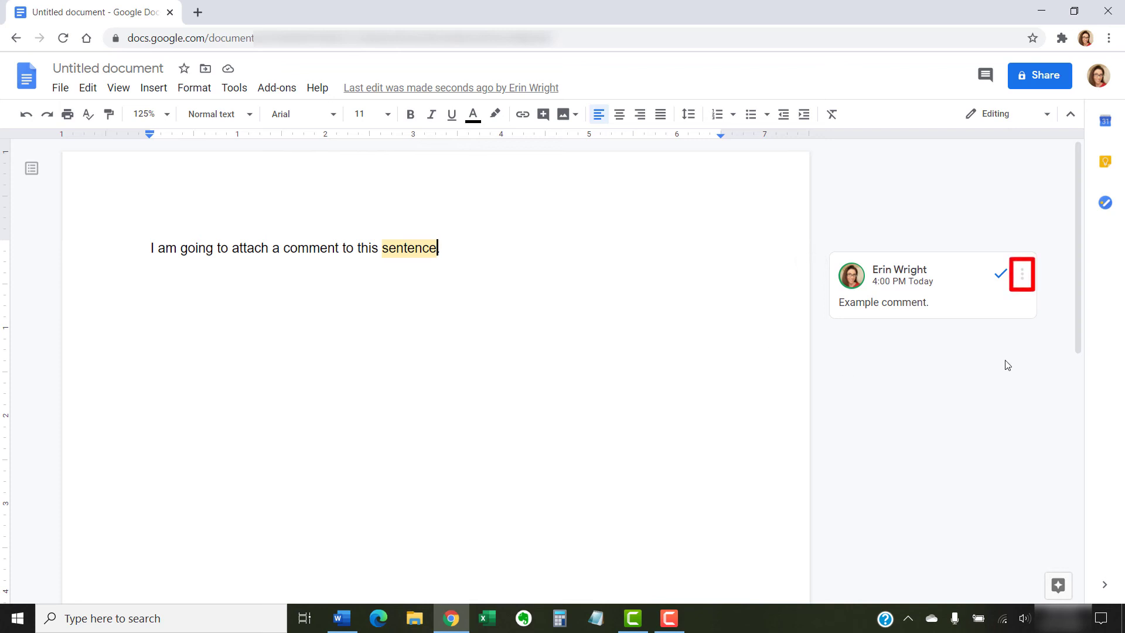
# - Delete the margin comment thread on 'sentence' from its options menu and confirm the deletion
pyautogui.click(1023, 277)
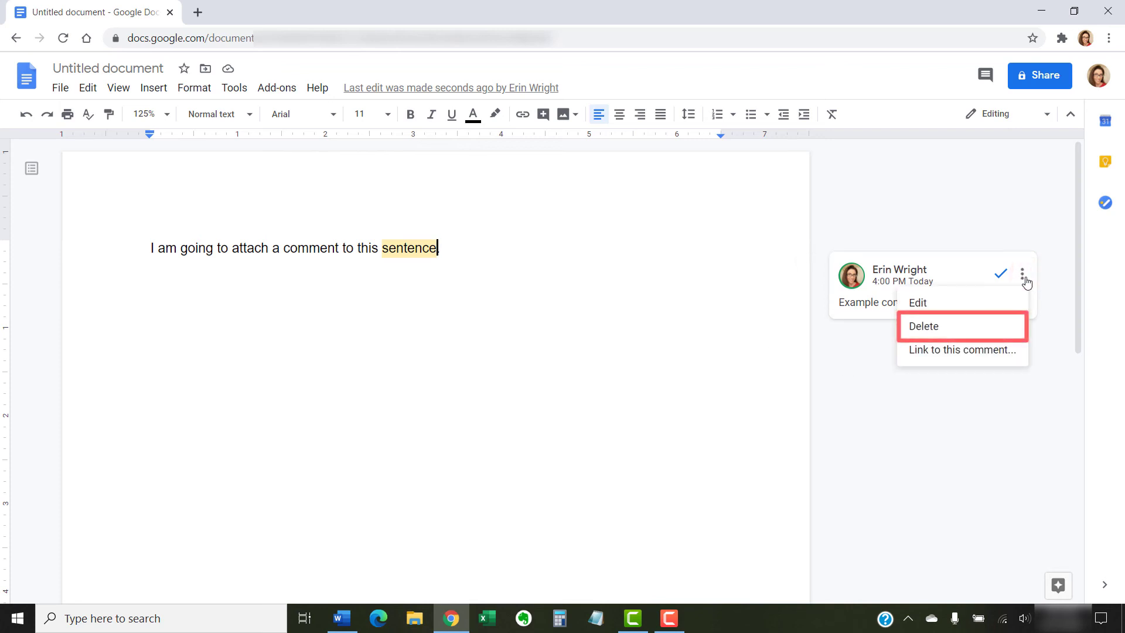
pyautogui.click(937, 331)
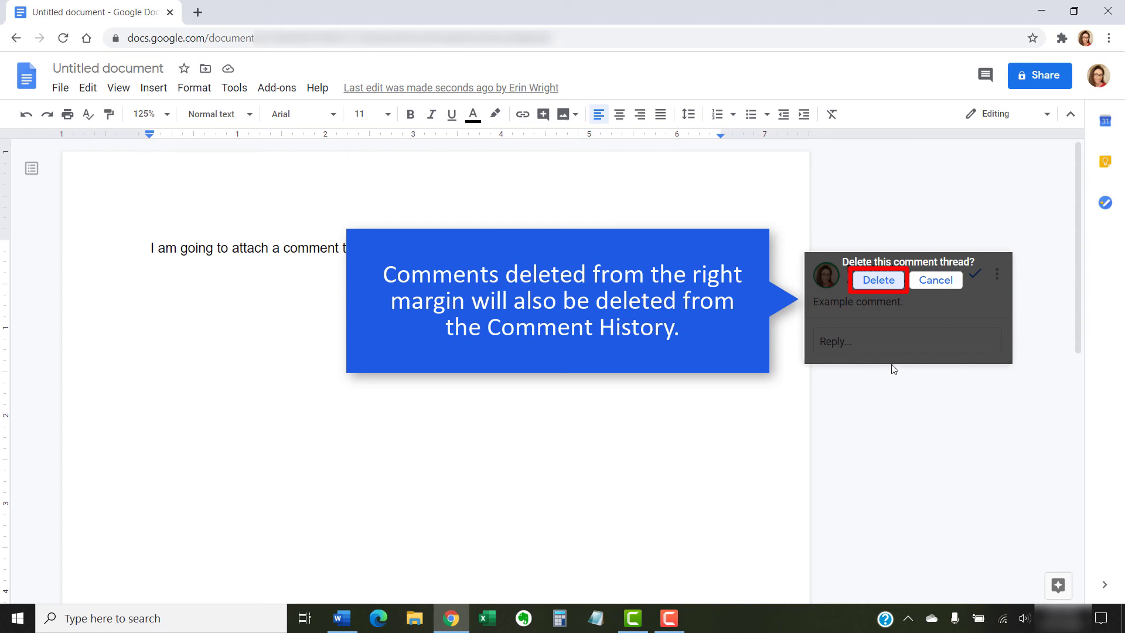
pyautogui.click(878, 281)
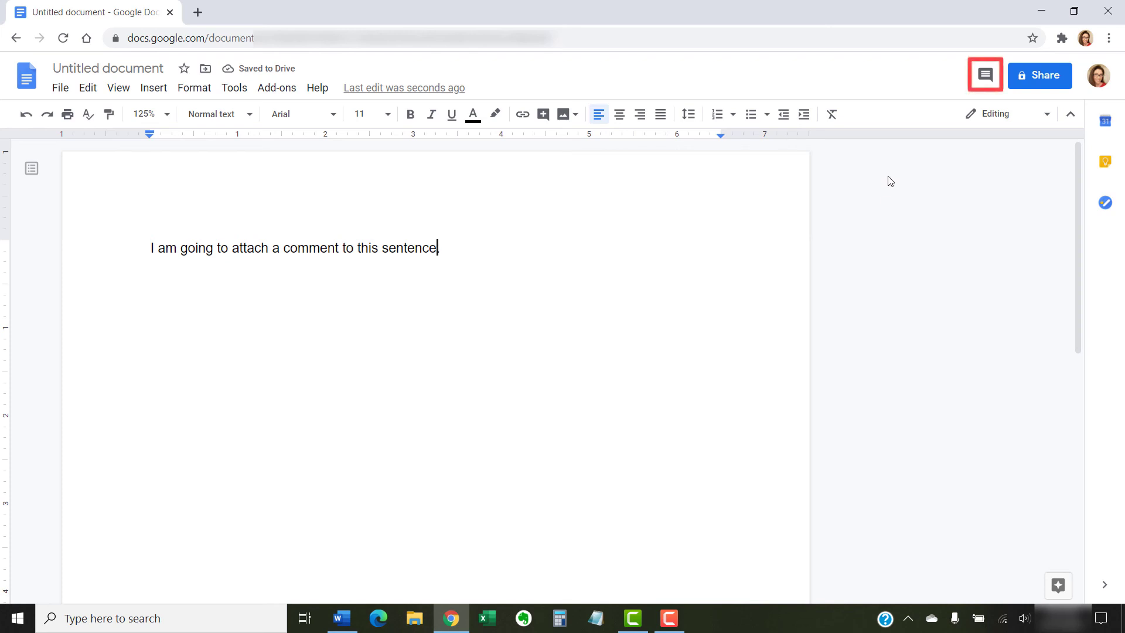
# - In the comment history, choose Delete from the 'Example comment.' thread's options menu
pyautogui.click(993, 67)
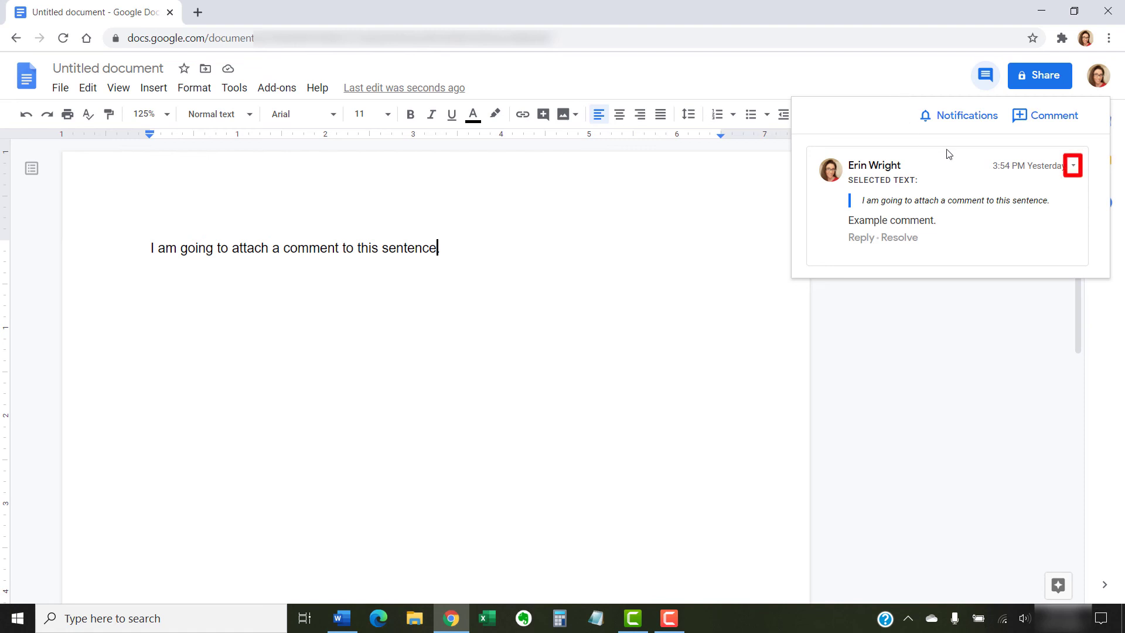
pyautogui.click(1074, 167)
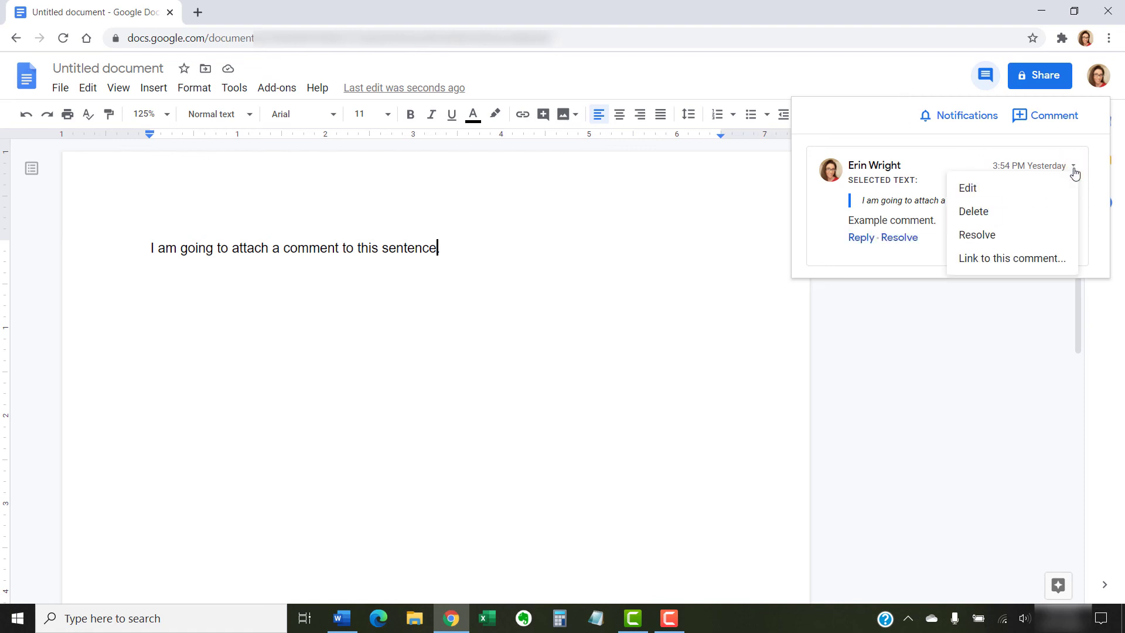
pyautogui.click(989, 214)
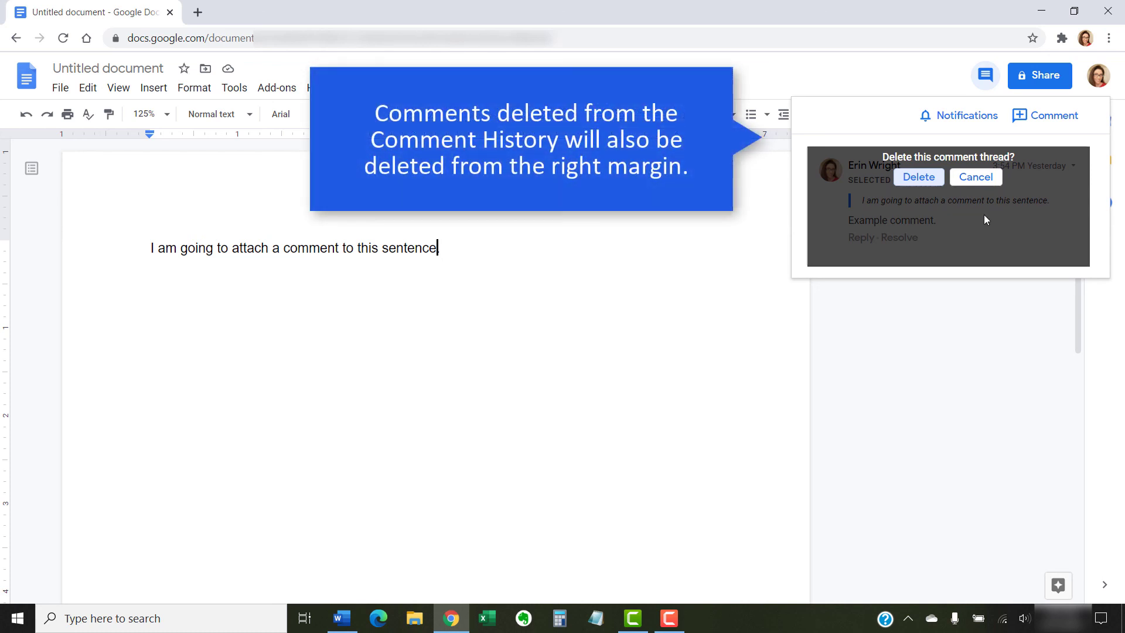